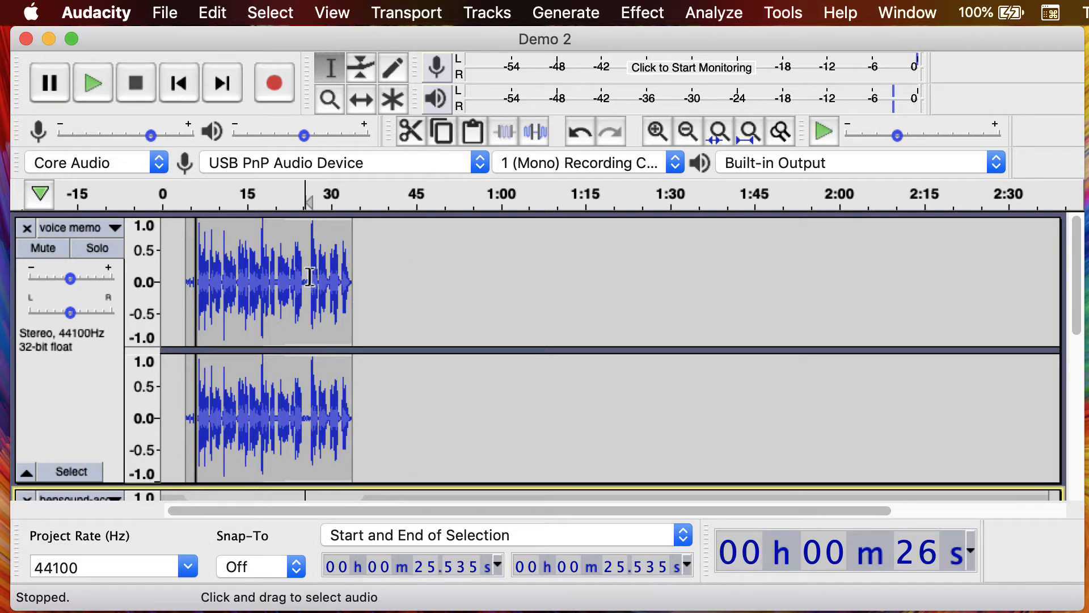
- Select the final part of the voice memo track, from about 25.7 to 33.7 seconds, and begin exporting only the selected audio
drag(307, 276, 346, 283)
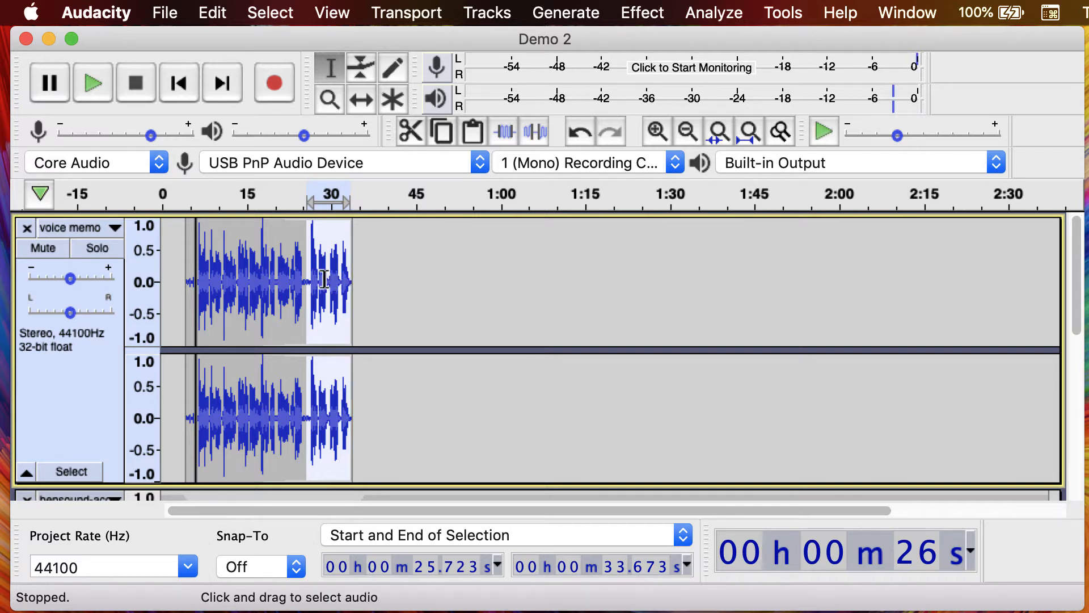
click(168, 14)
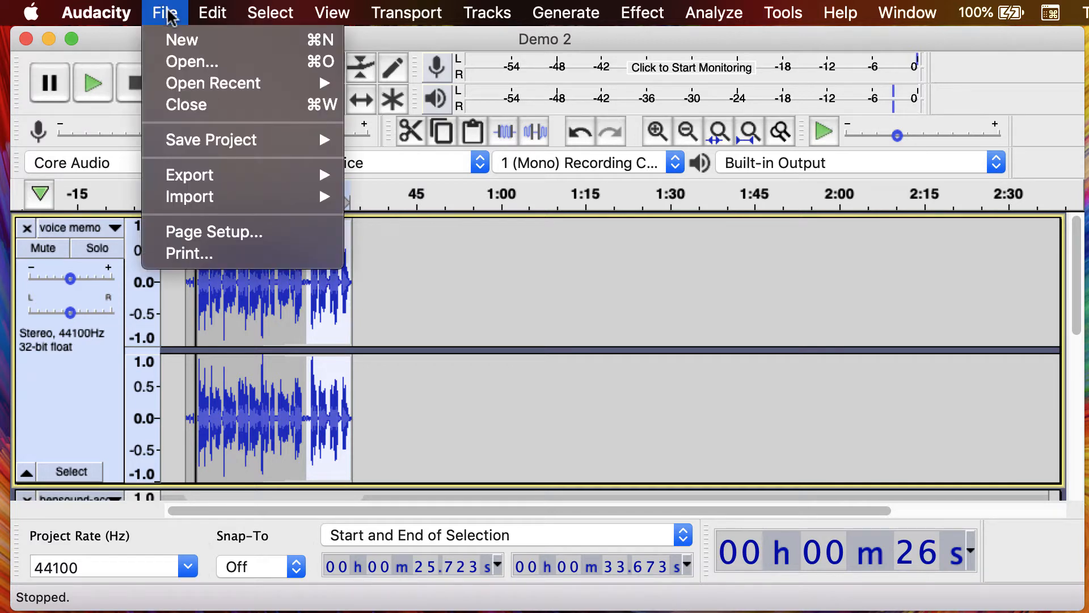
mouse_move(193, 182)
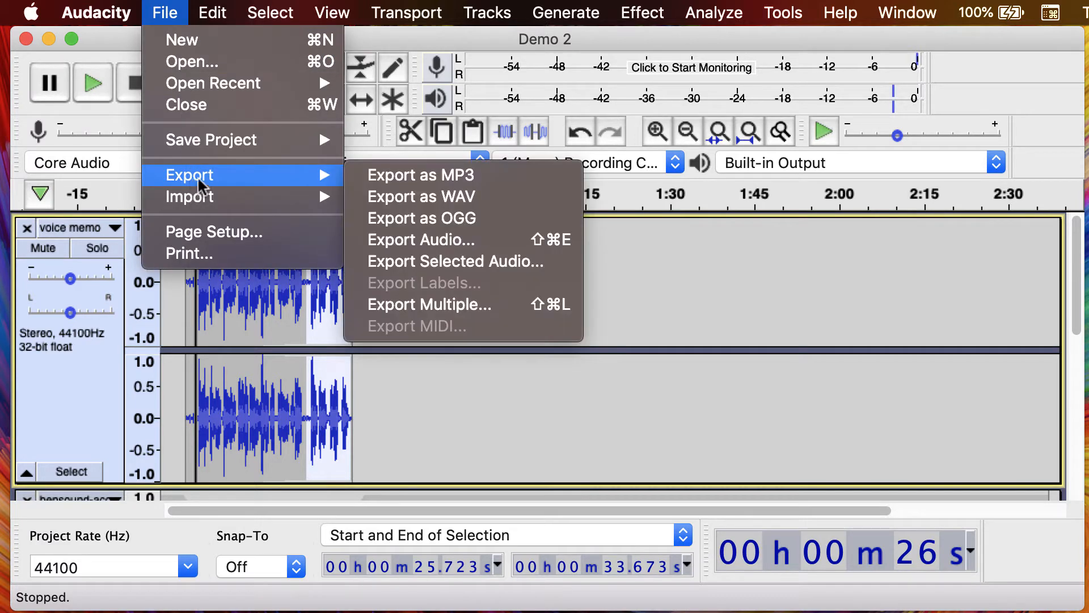
click(442, 261)
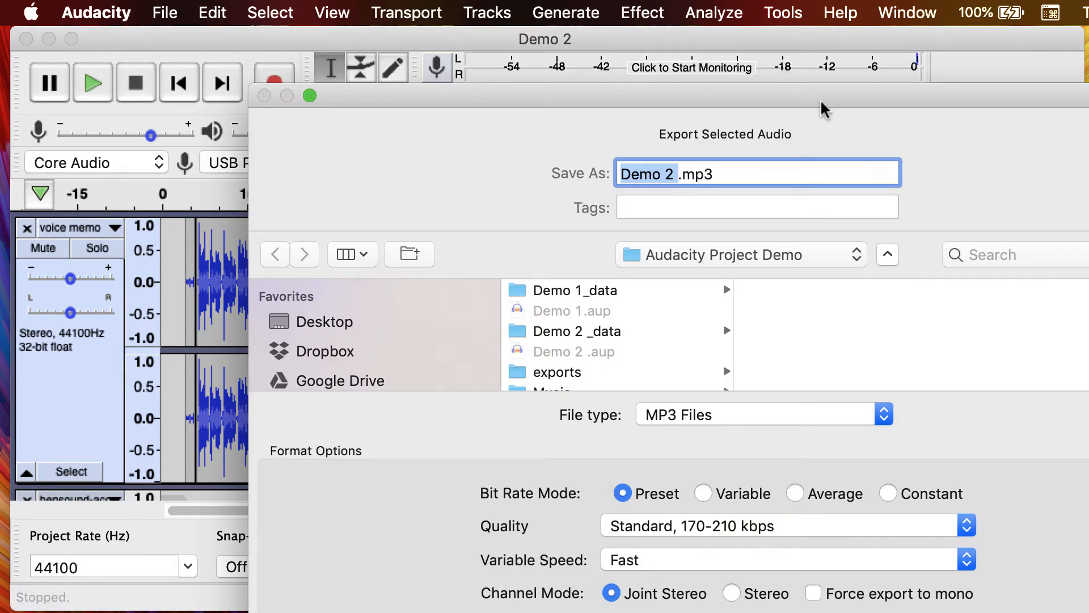
drag(823, 105, 644, 31)
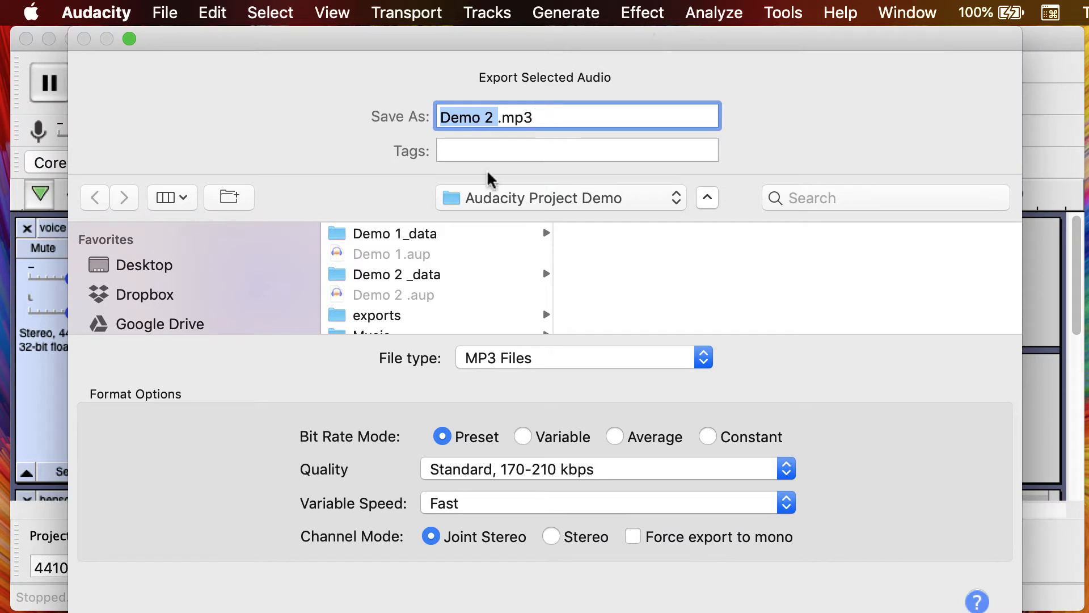
- Set the export destination to the exports folder, name the file promo clip, and choose MP3 Files as the file type
click(405, 321)
key(Tab)
text(po)
key(BackSpace)
text(romo )
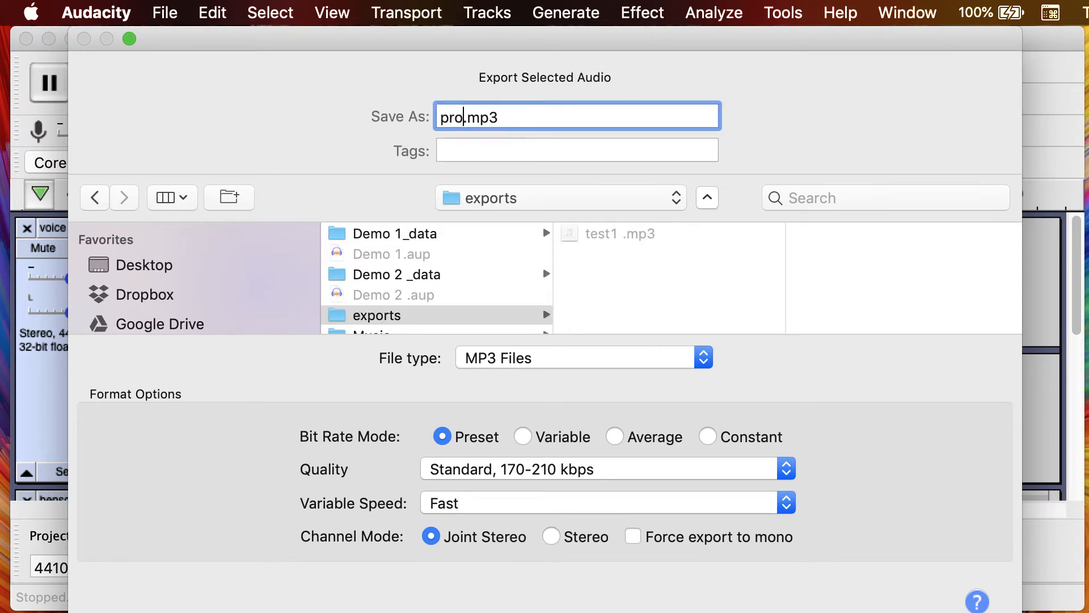
text(clip)
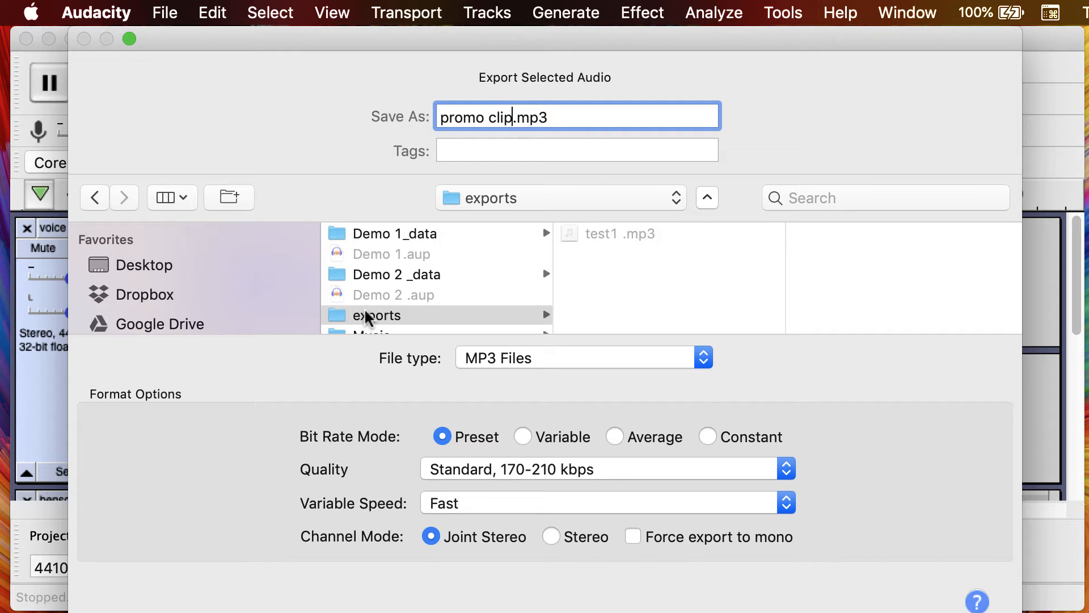
click(537, 359)
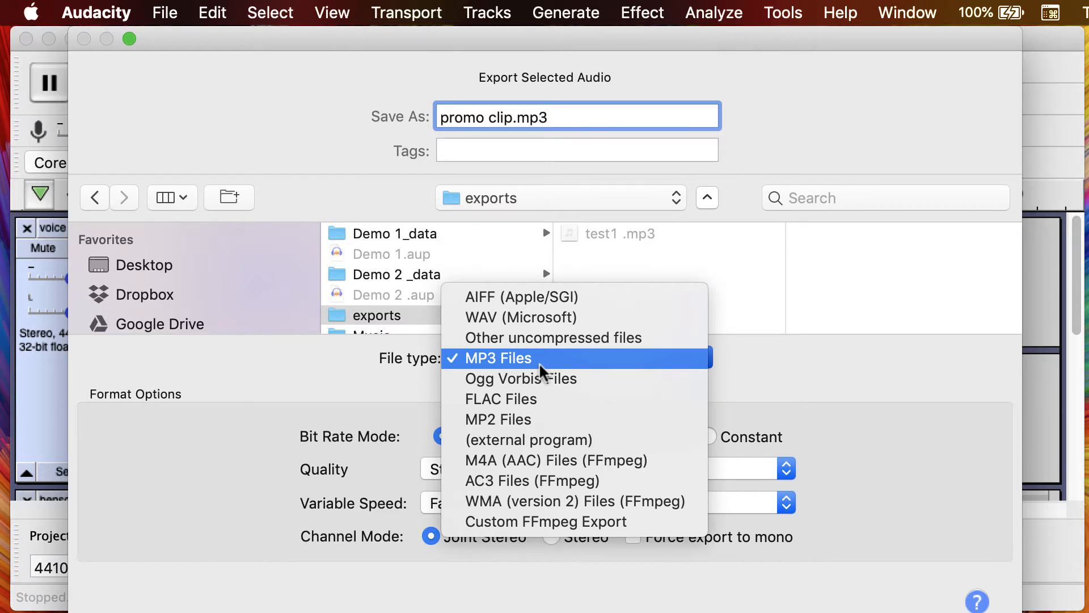
click(539, 363)
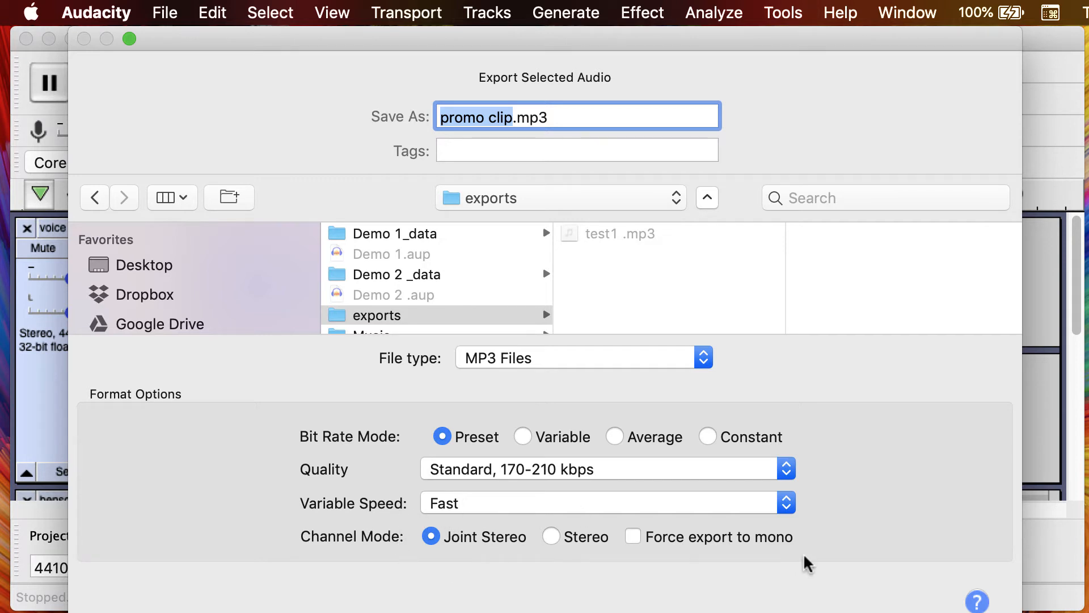
- Export the clip with empty metadata tags, check promo clip.mp3 in the exports folder in Finder, and close the Finder window
drag(843, 40, 786, 38)
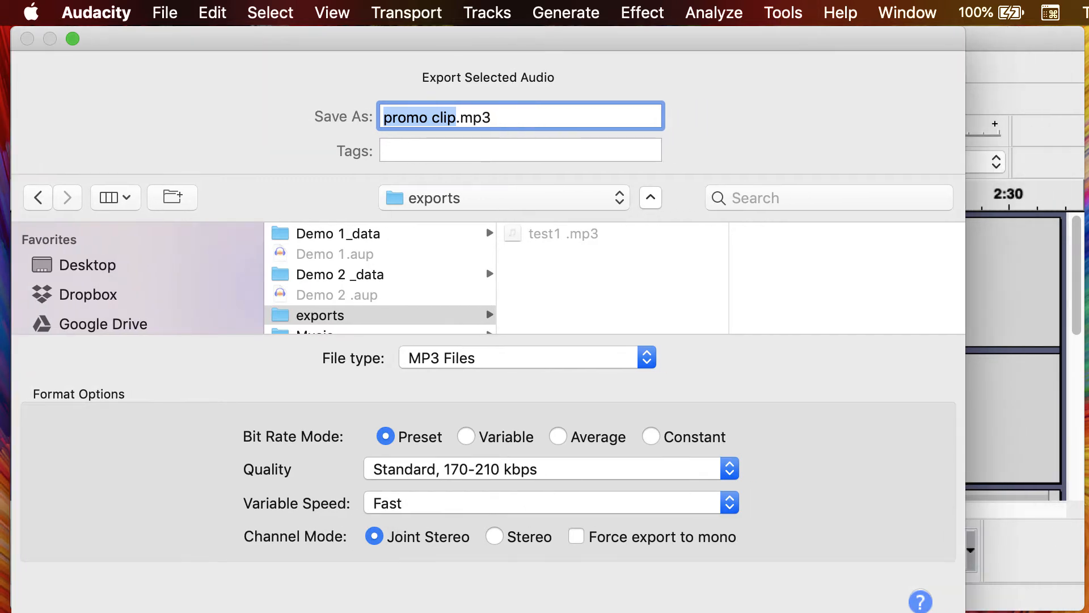
key(Return)
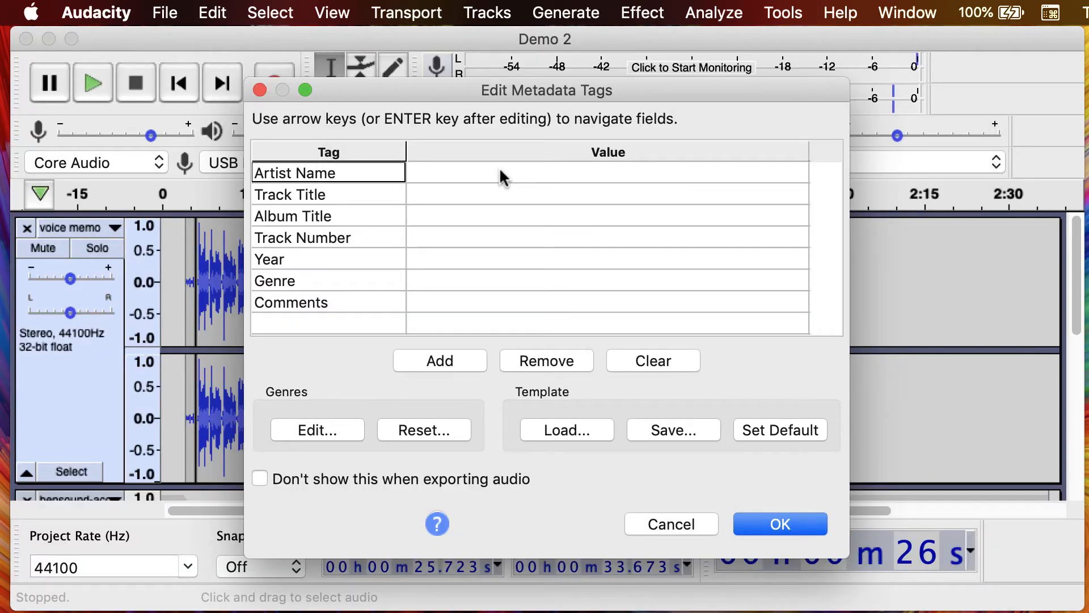
click(781, 522)
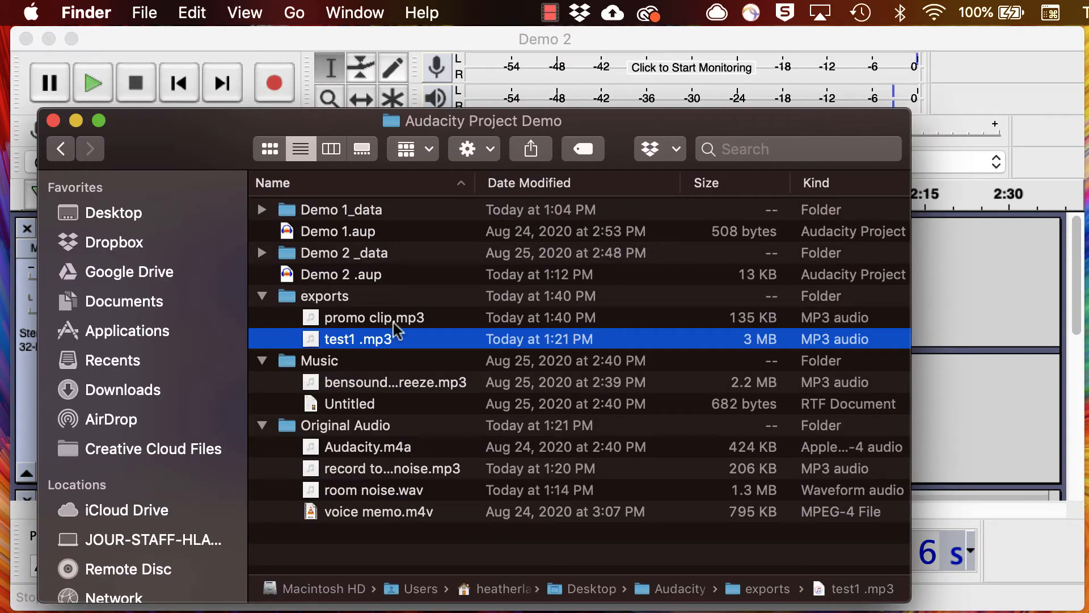
click(392, 324)
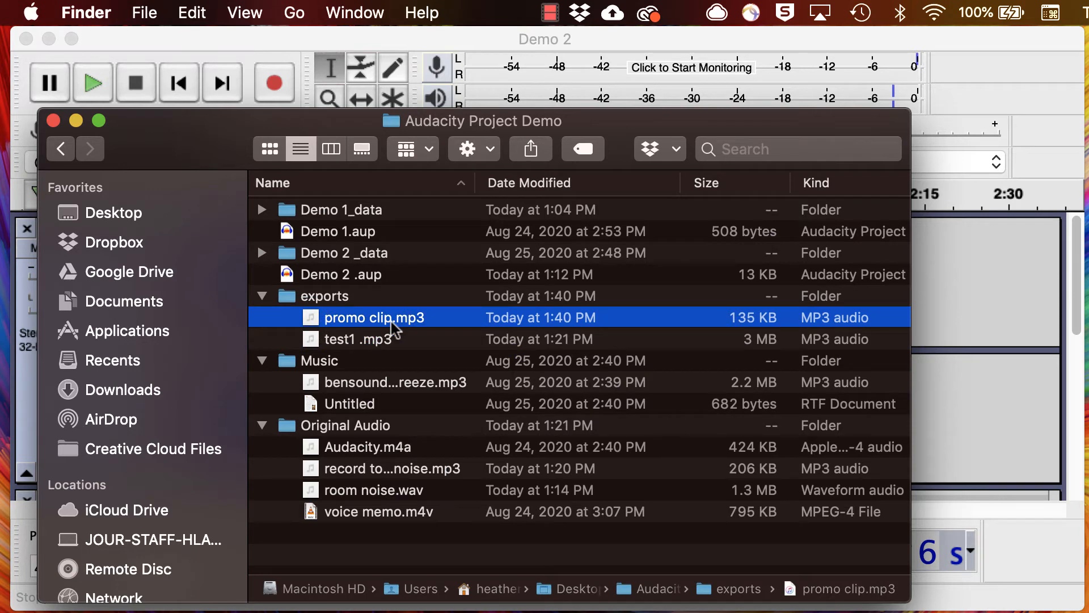
click(53, 120)
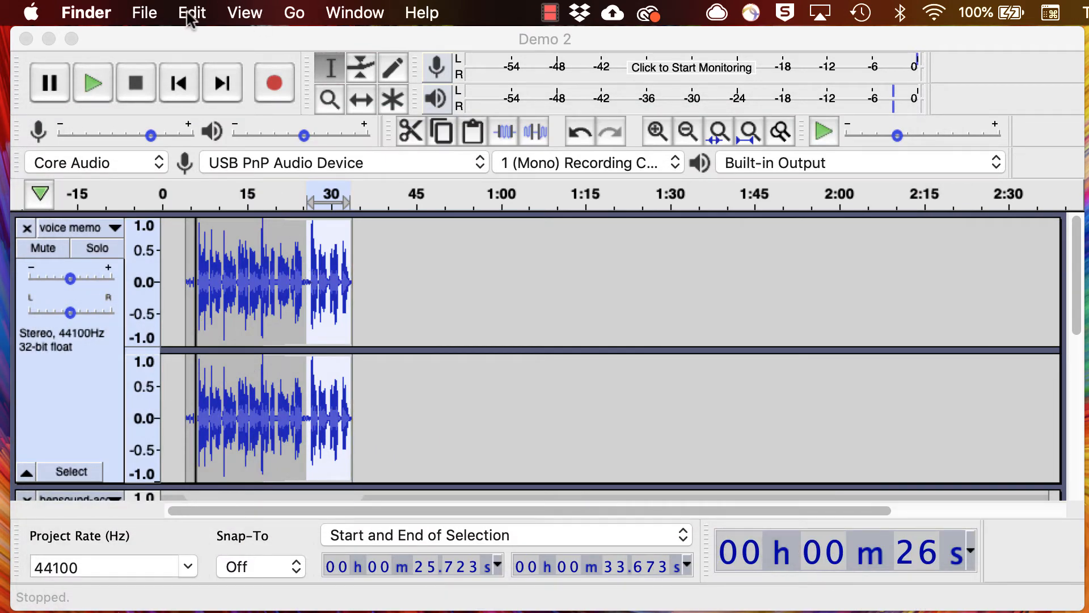
- Clear the audio selection and begin exporting the audio of the whole project
click(269, 13)
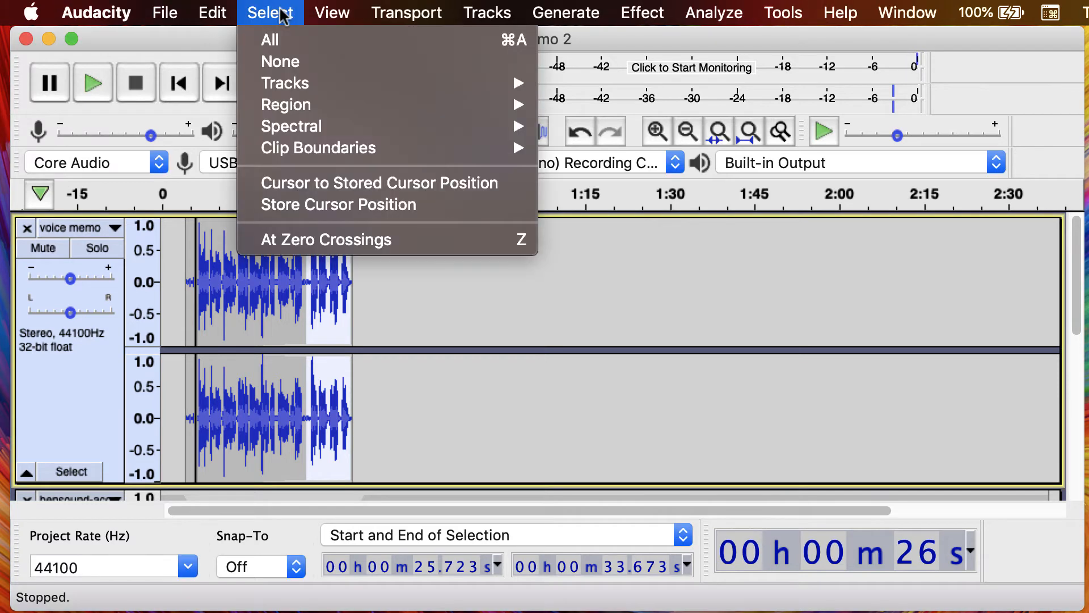
click(283, 61)
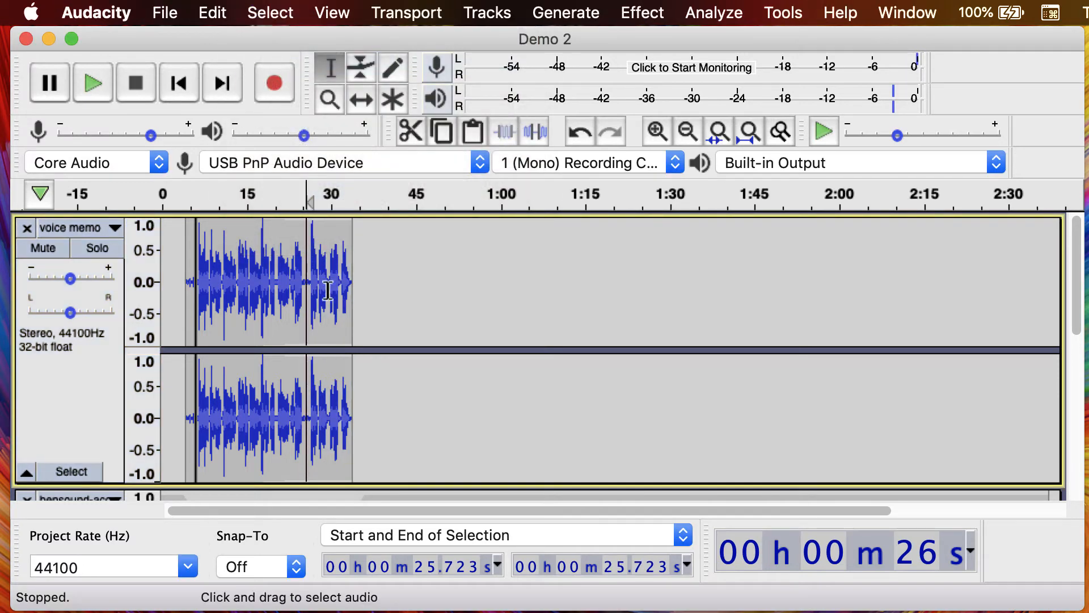
scroll(331, 300, down, 5)
scroll(330, 300, right, 1)
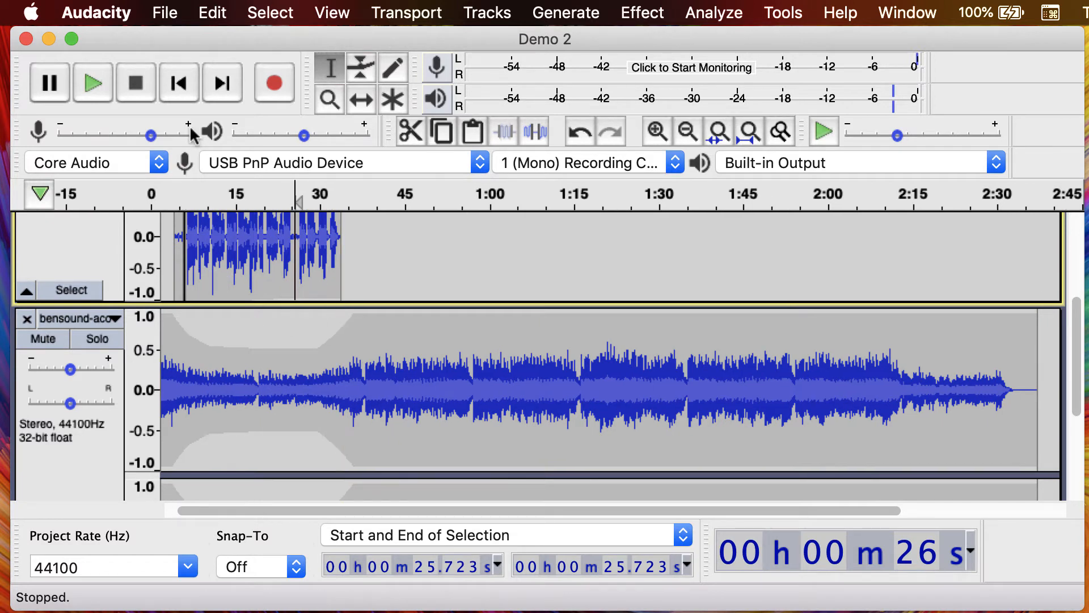
click(164, 14)
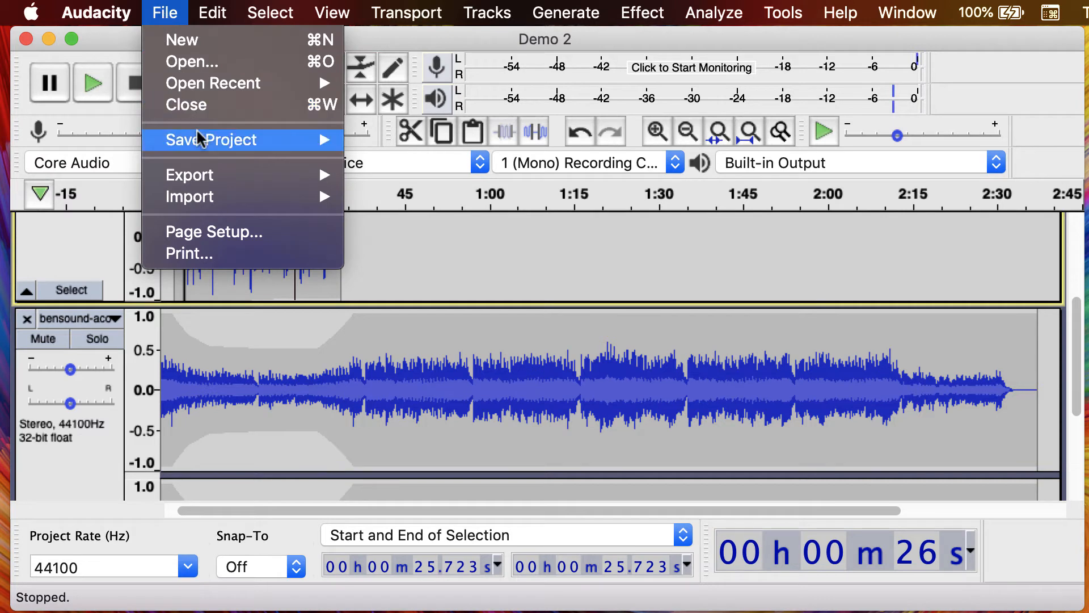
mouse_move(207, 177)
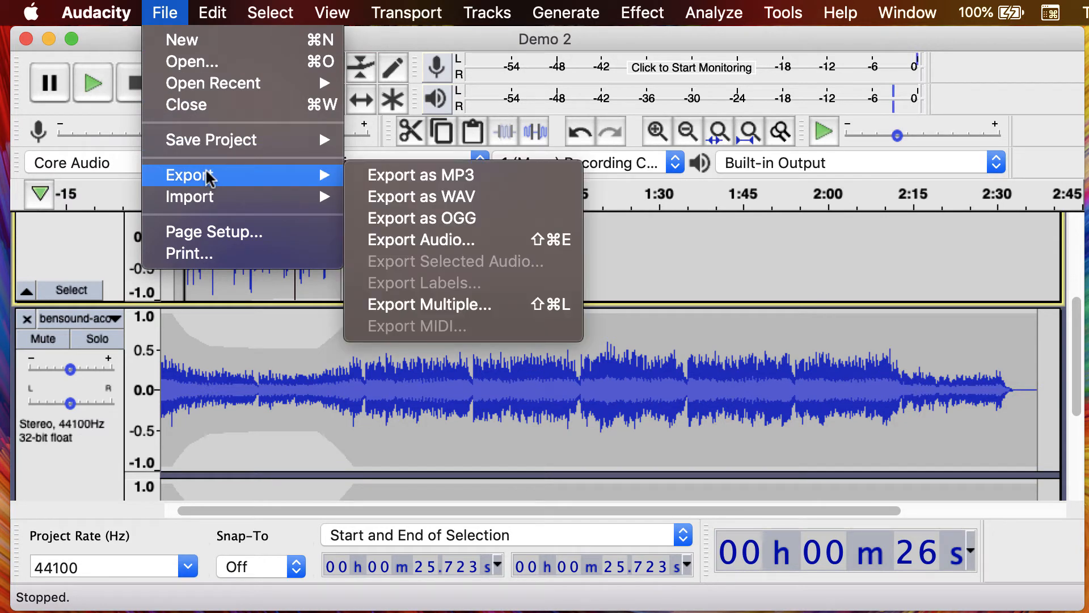
mouse_move(318, 197)
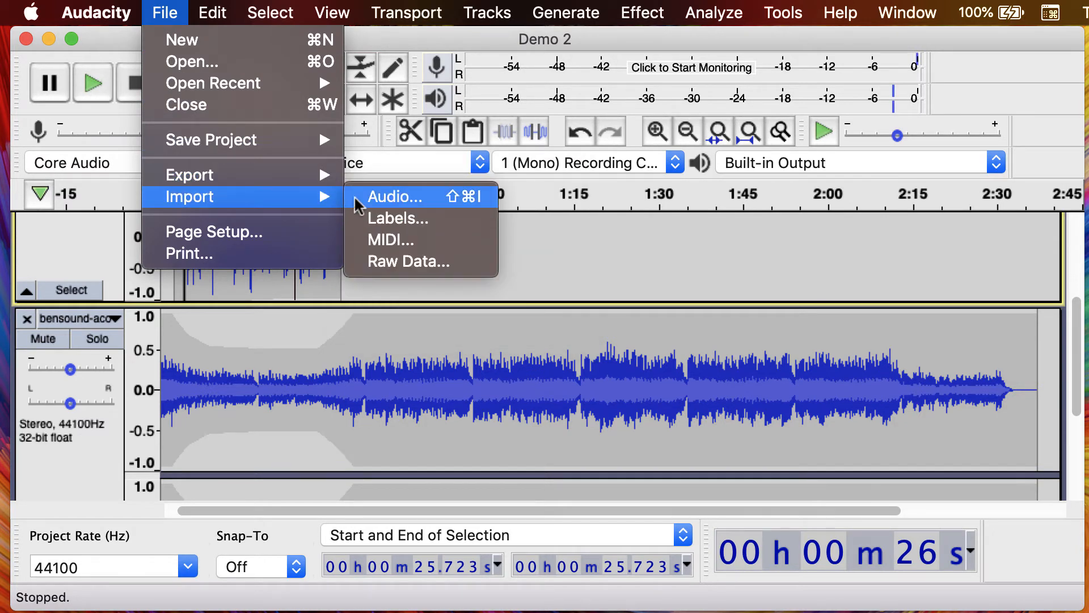
mouse_move(309, 175)
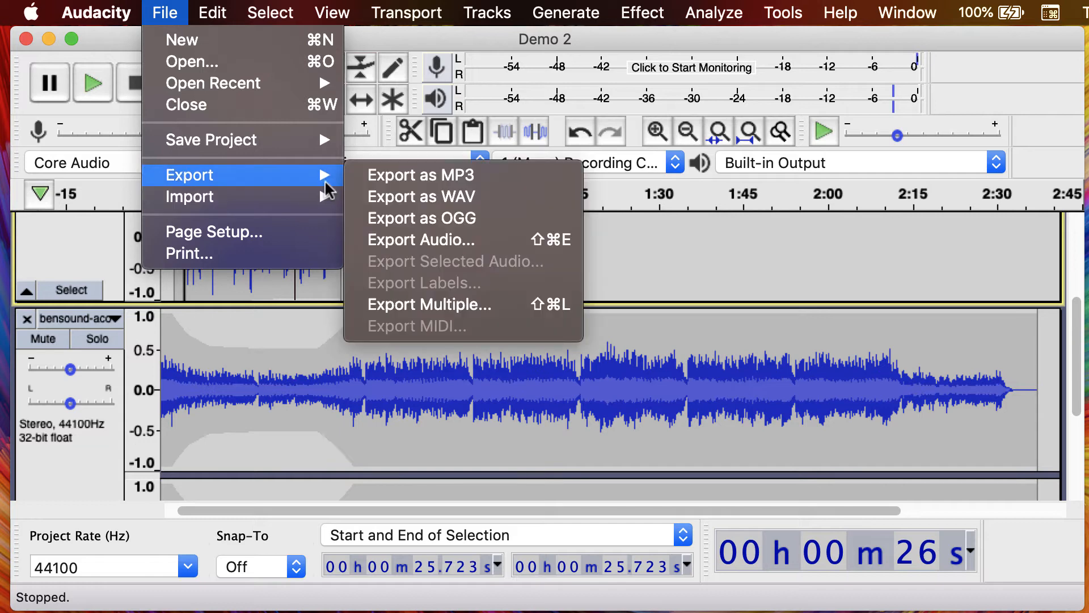
click(431, 239)
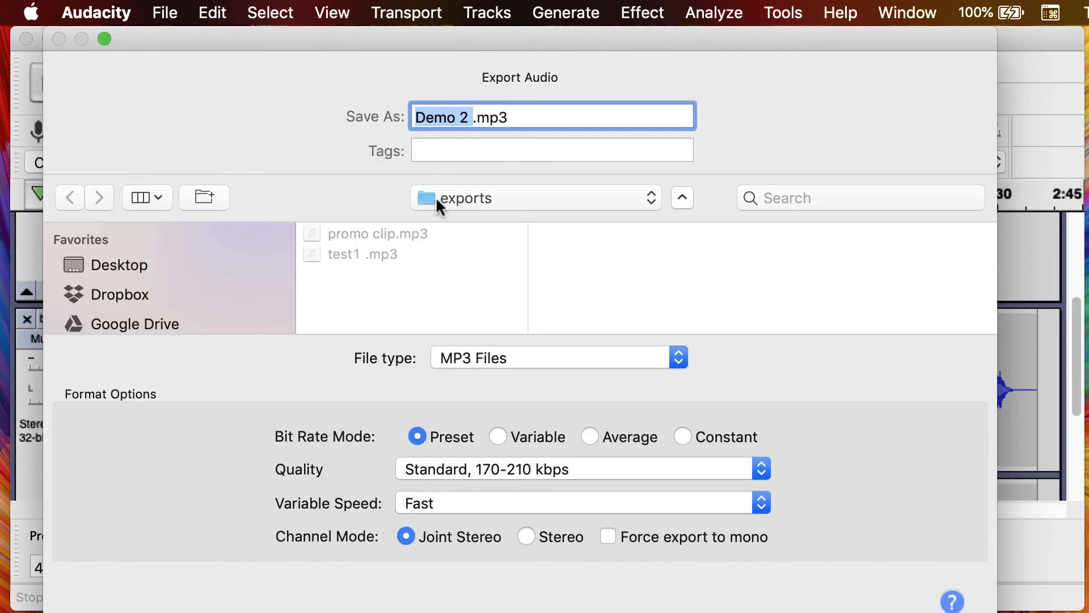
- Name the file Final and export it as an MP3, accepting the stereo mixdown and leaving the metadata tags empty
text(Final)
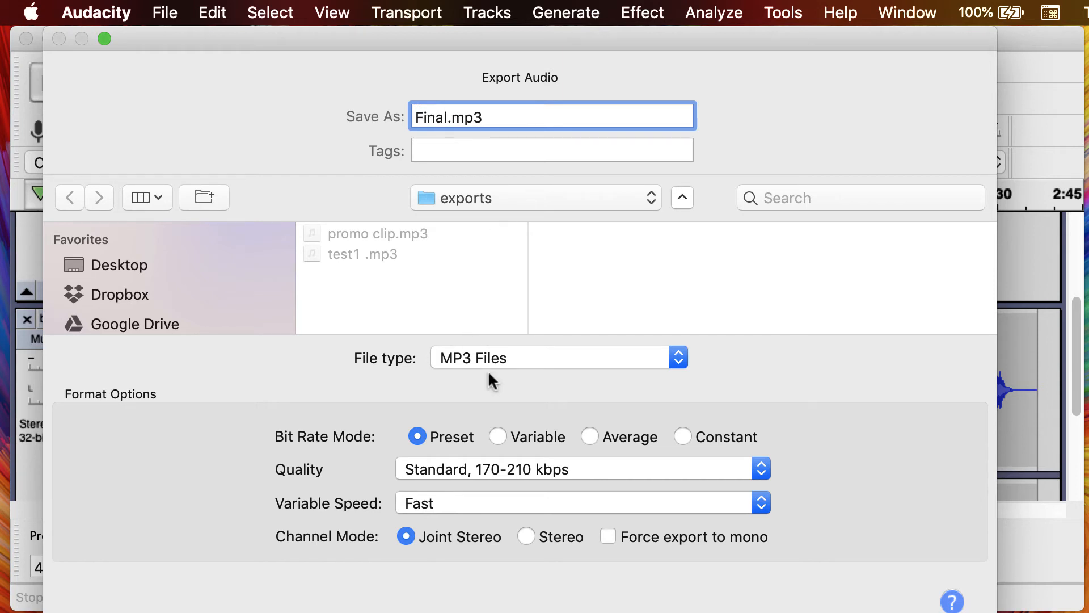
key(Return)
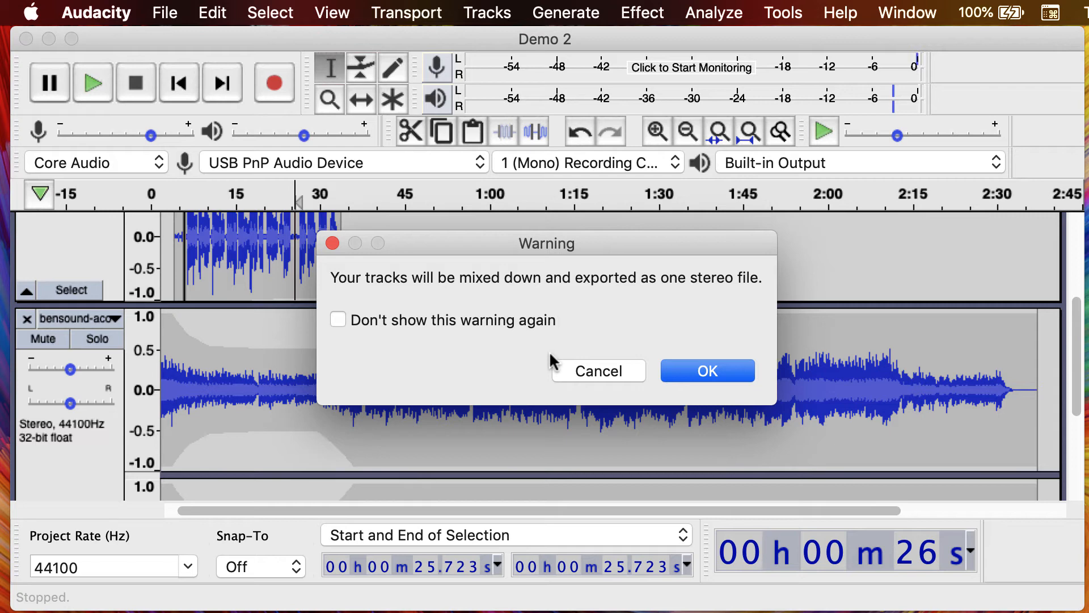
click(686, 372)
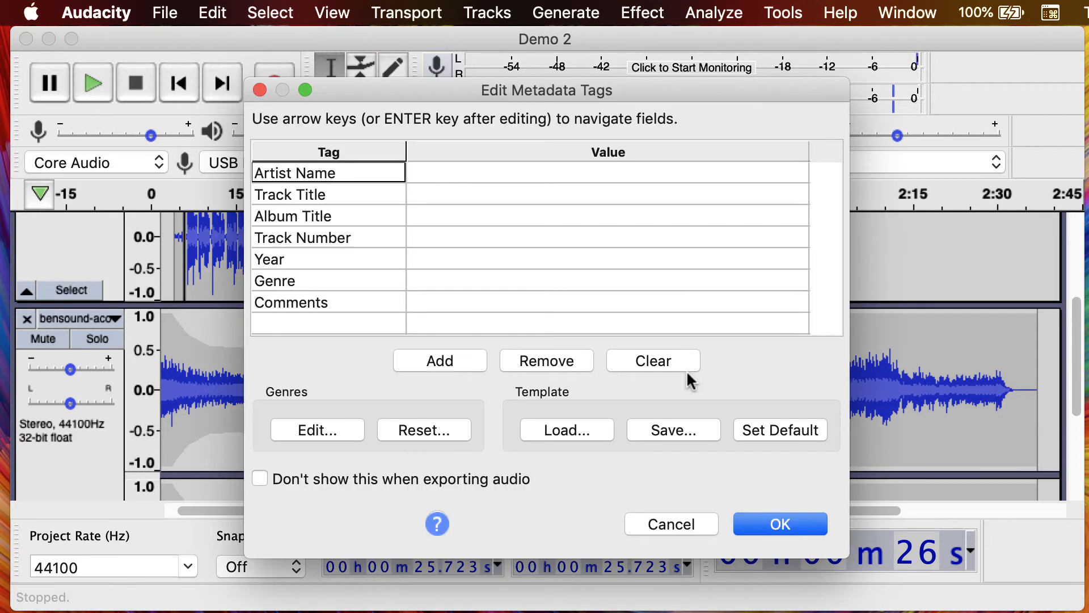
click(768, 518)
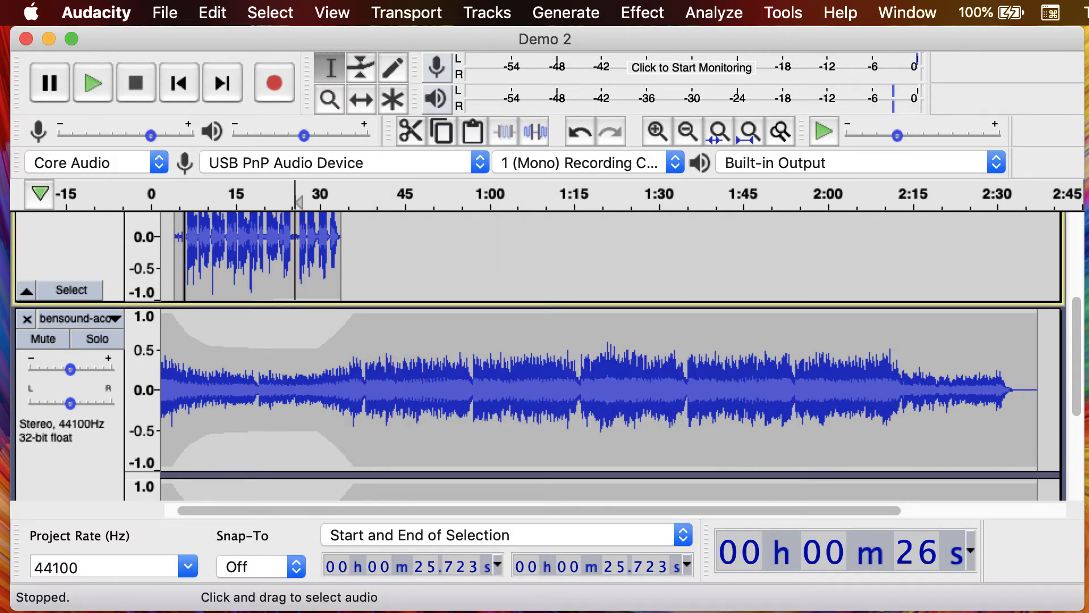
- Switch to Finder, check Final.mp3 in the exports folder, and return to Audacity
key(super+Tab)
click(339, 320)
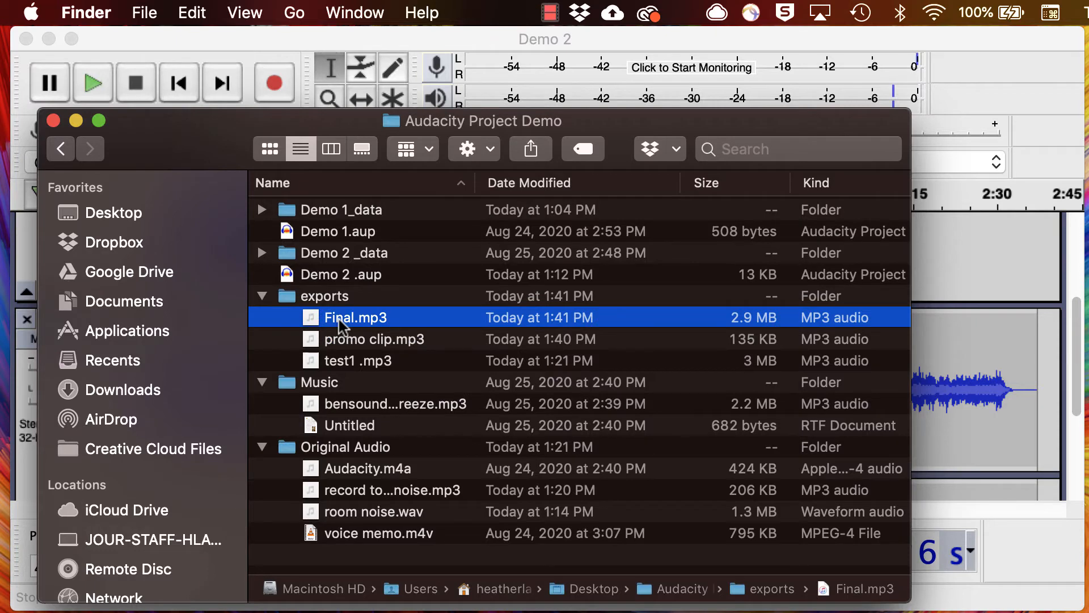
key(super+Tab)
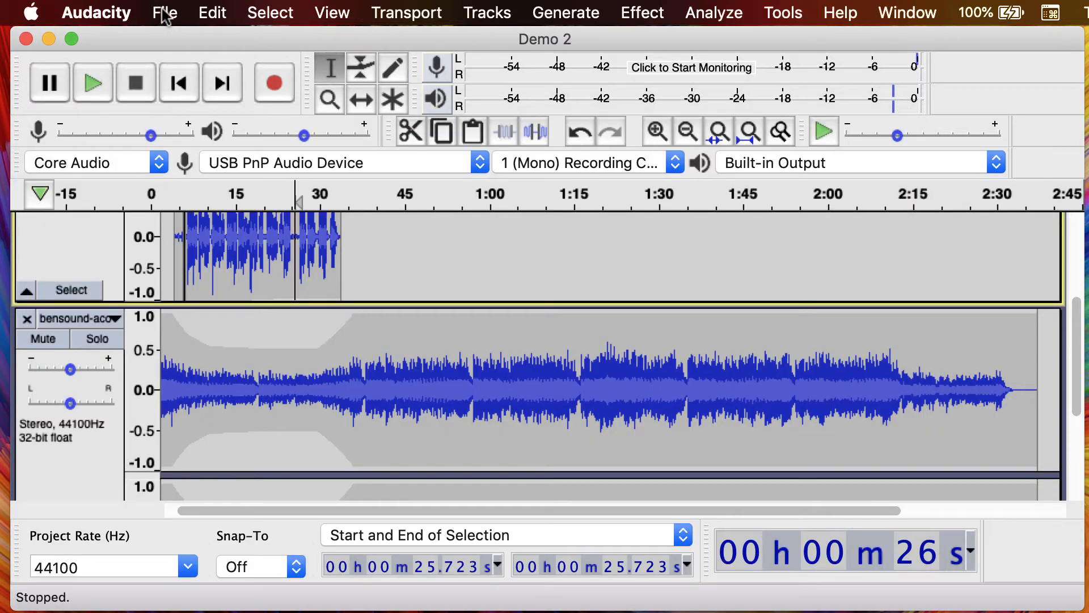
- Review the Export Multiple settings and the naming option of the bensound music track
click(165, 15)
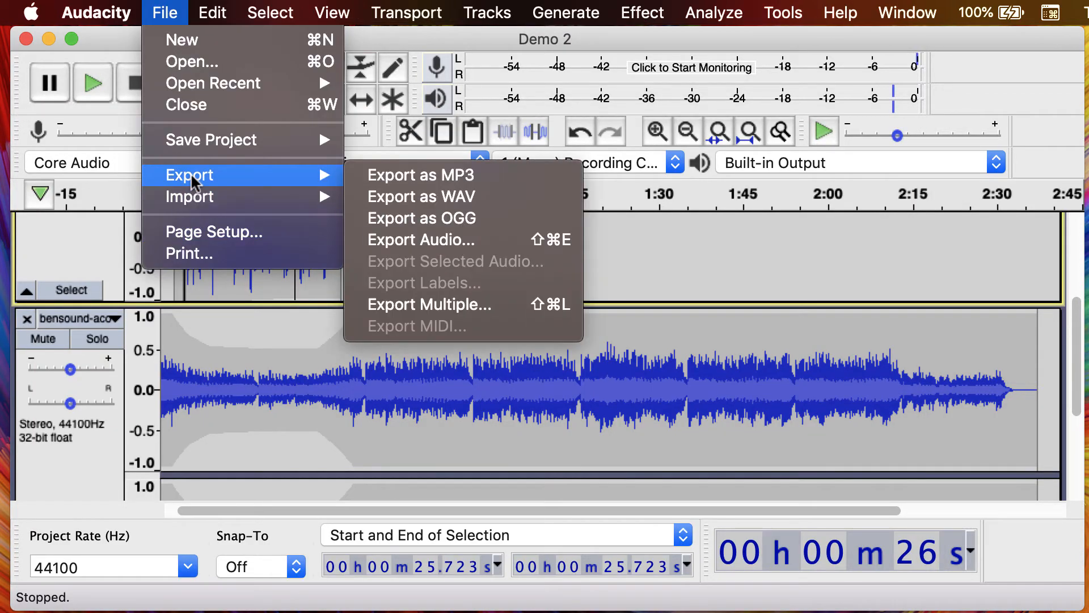
click(386, 304)
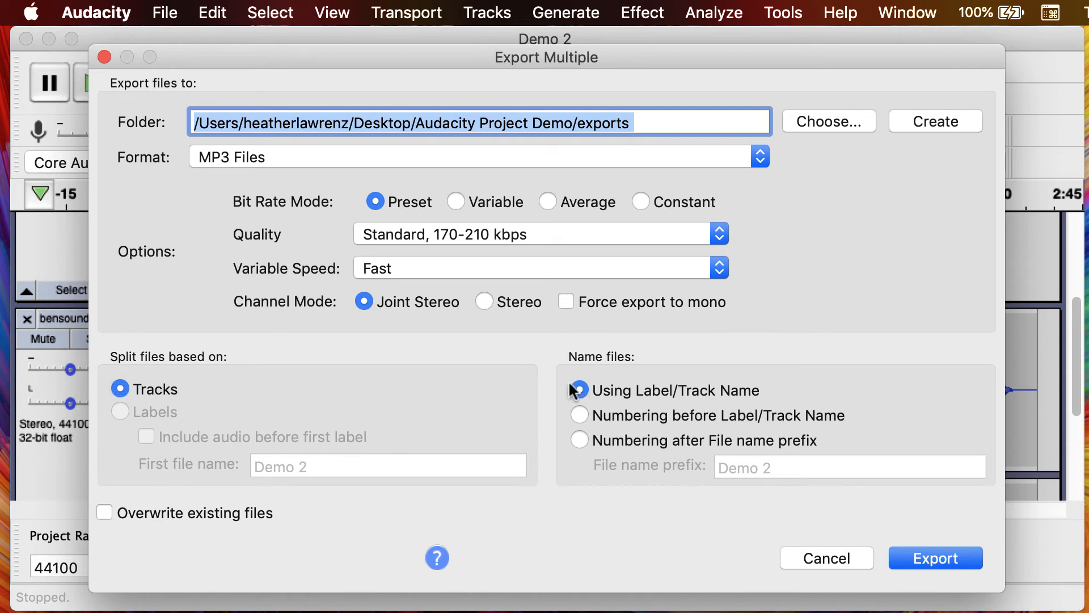
click(826, 557)
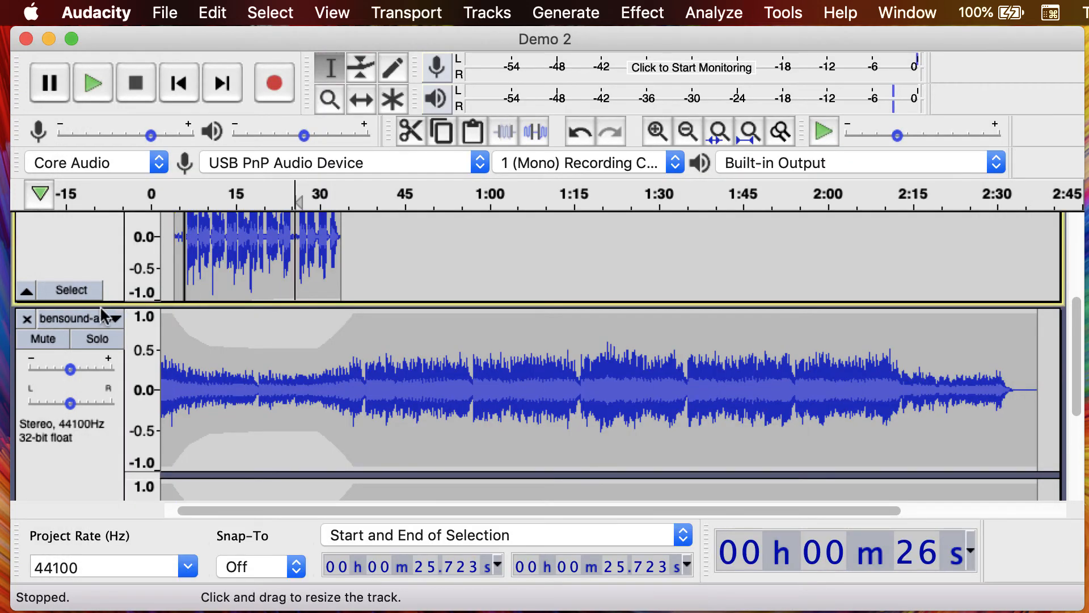
click(115, 319)
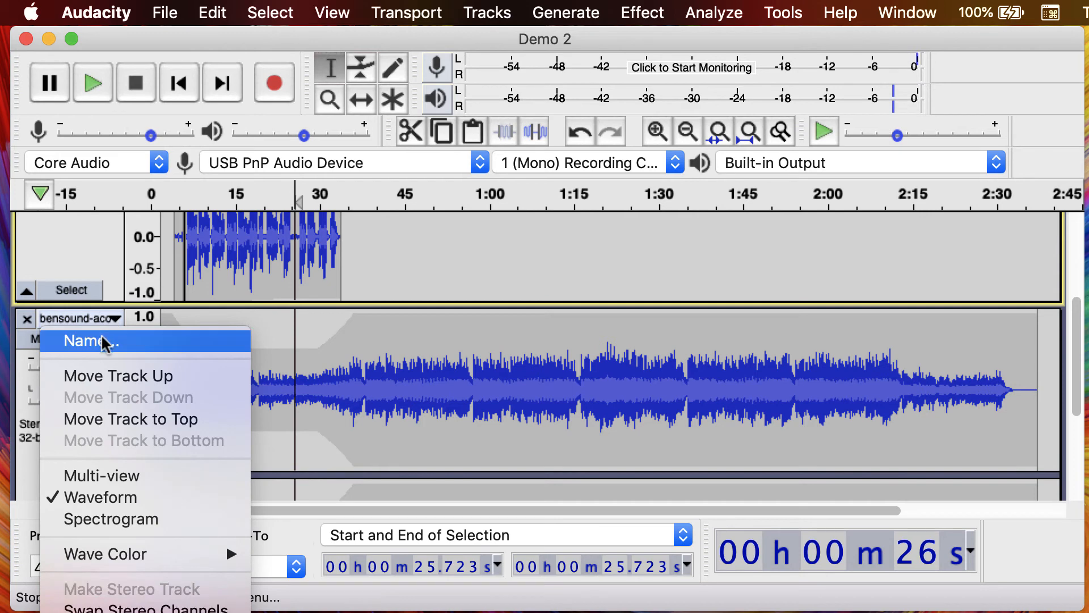
click(160, 12)
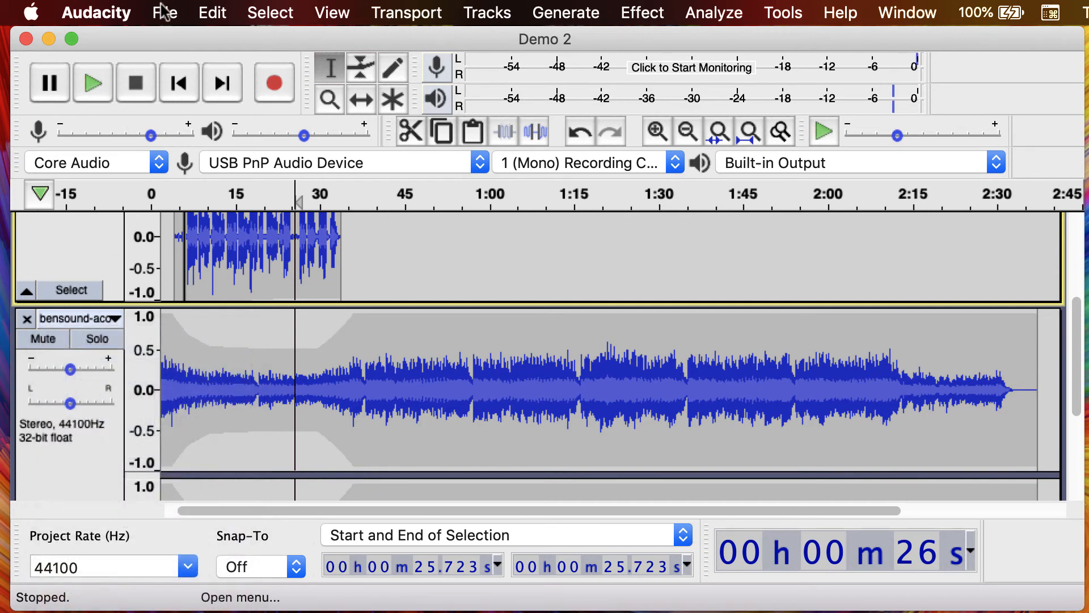
- Export each track as a separate MP3 to the exports folder, named by track name, with empty metadata tags
click(160, 11)
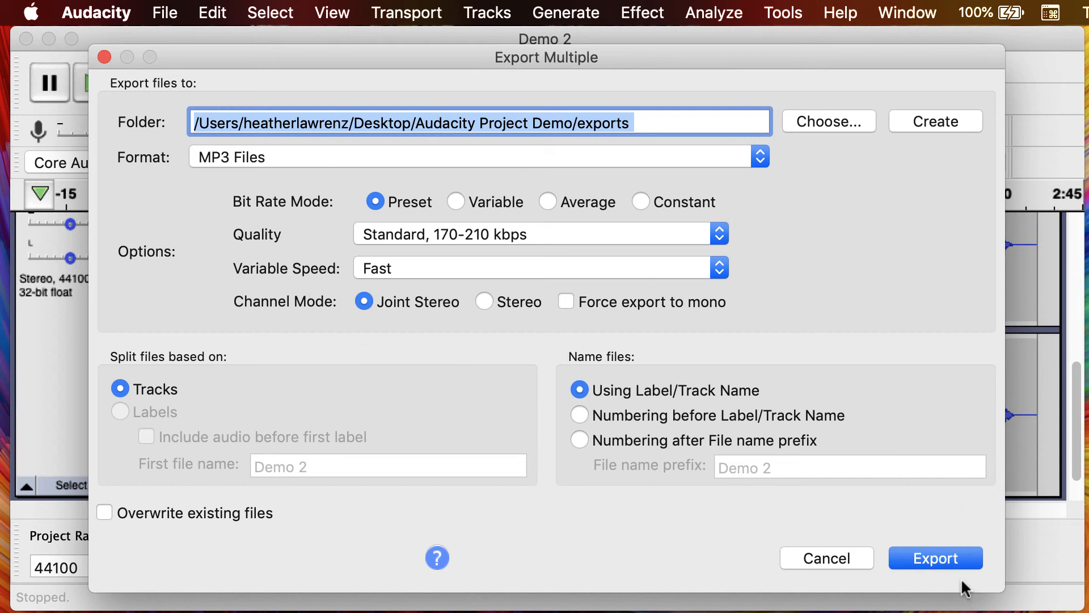
click(953, 561)
click(767, 524)
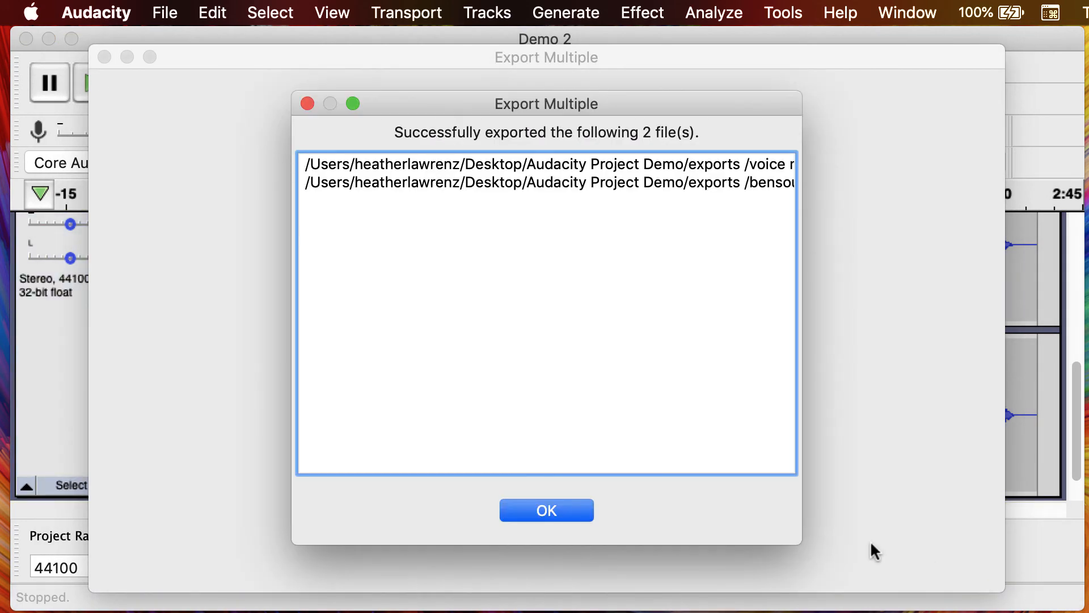
click(549, 514)
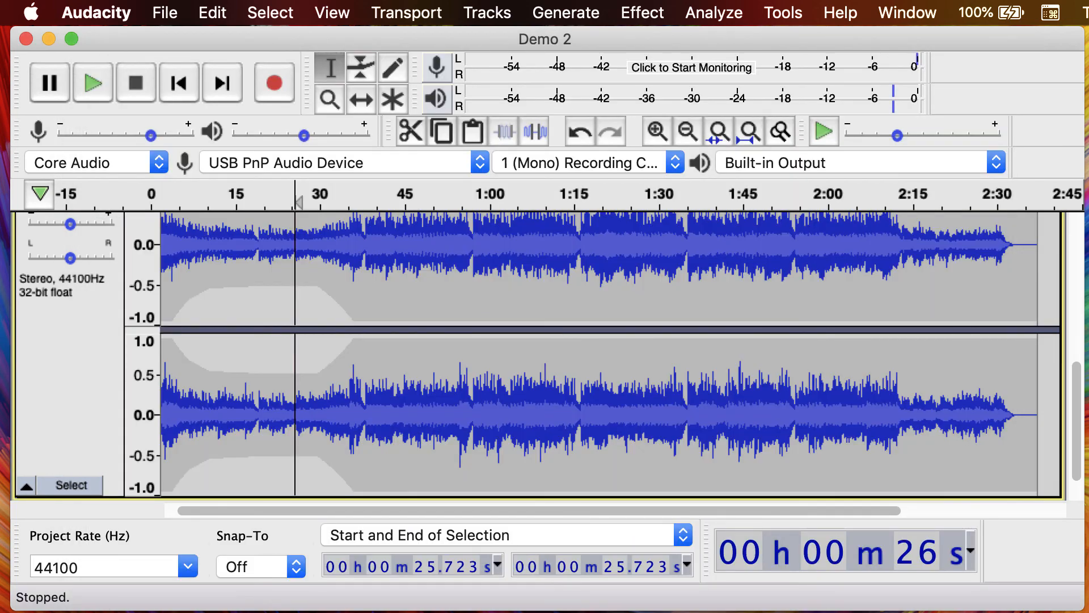
- Switch to Finder and check the separately exported bensound and voice memo MP3 files in the exports folder
key(super+Tab)
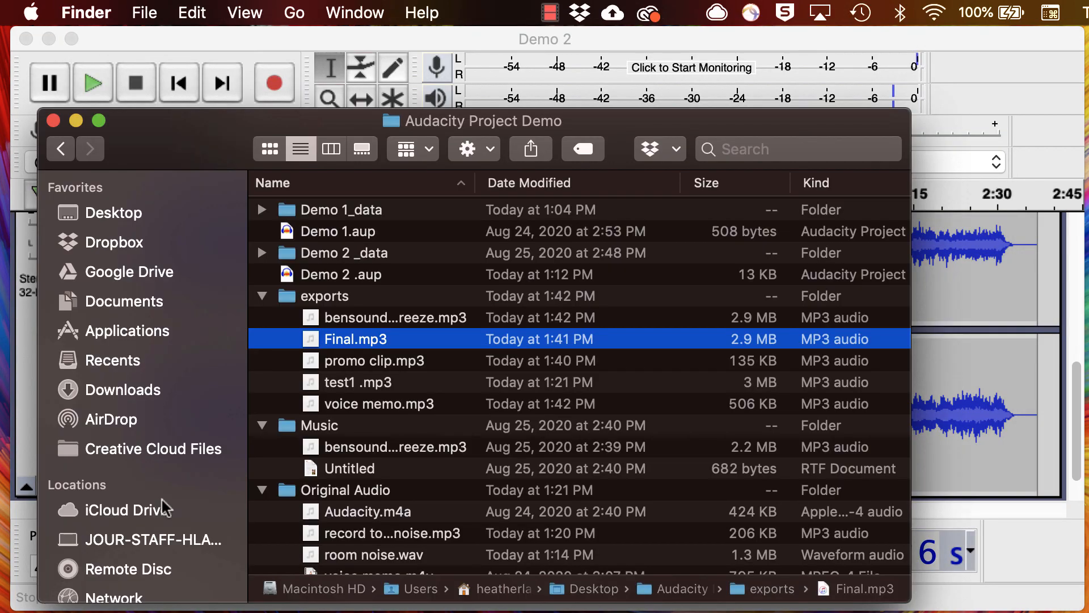
click(367, 323)
key(Down)
click(360, 404)
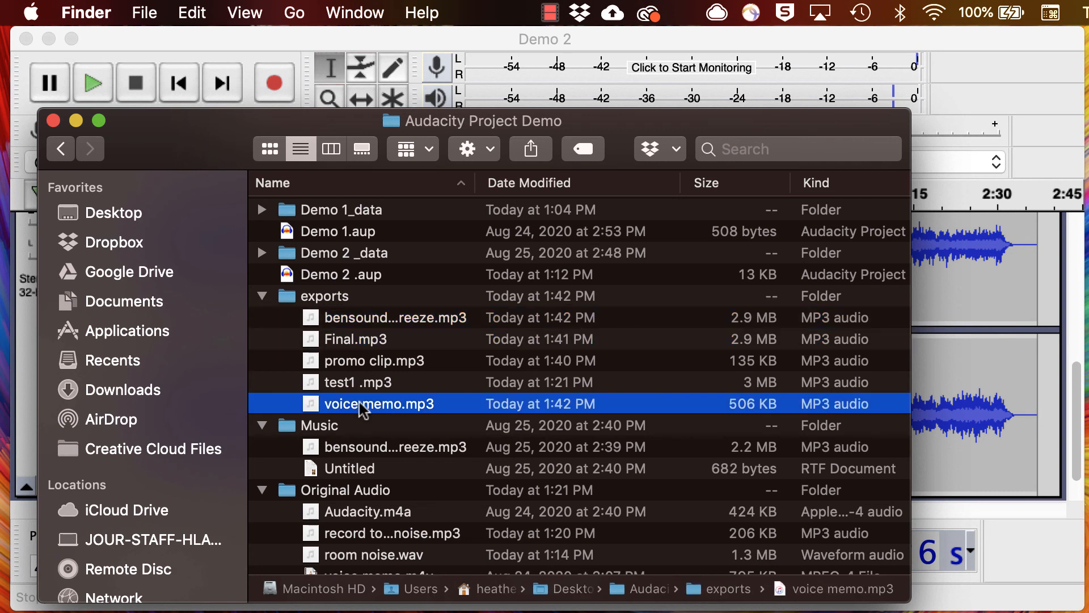
click(369, 322)
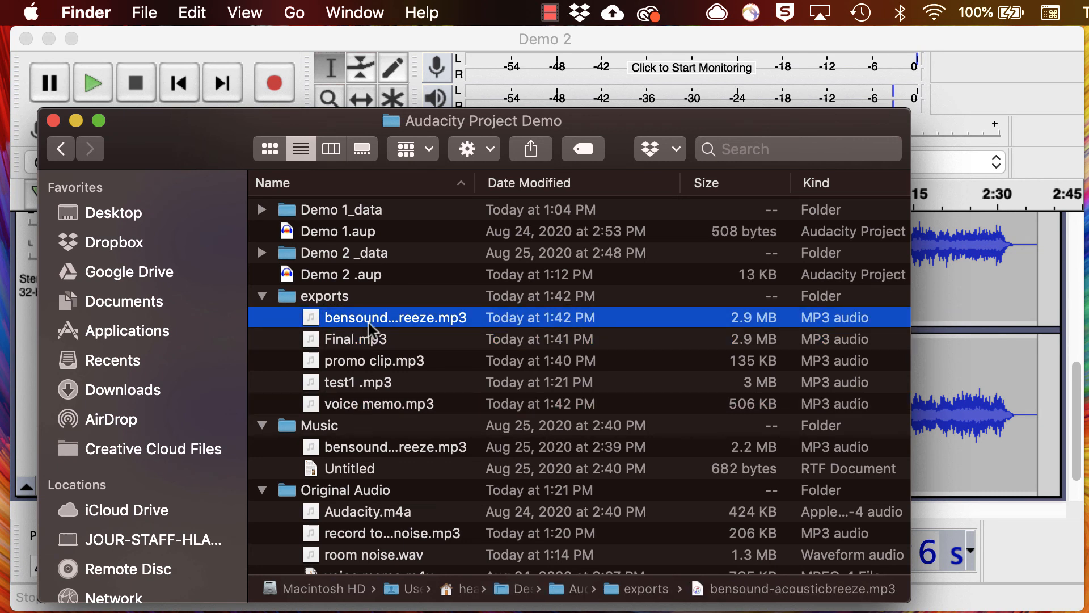